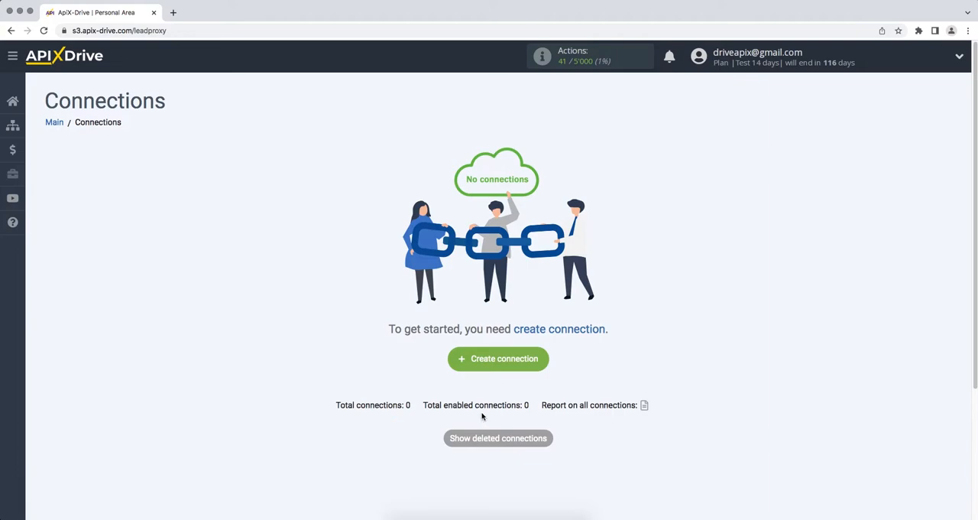
Step: Create a new connection and set Pipedrive as the data source system
click(459, 366)
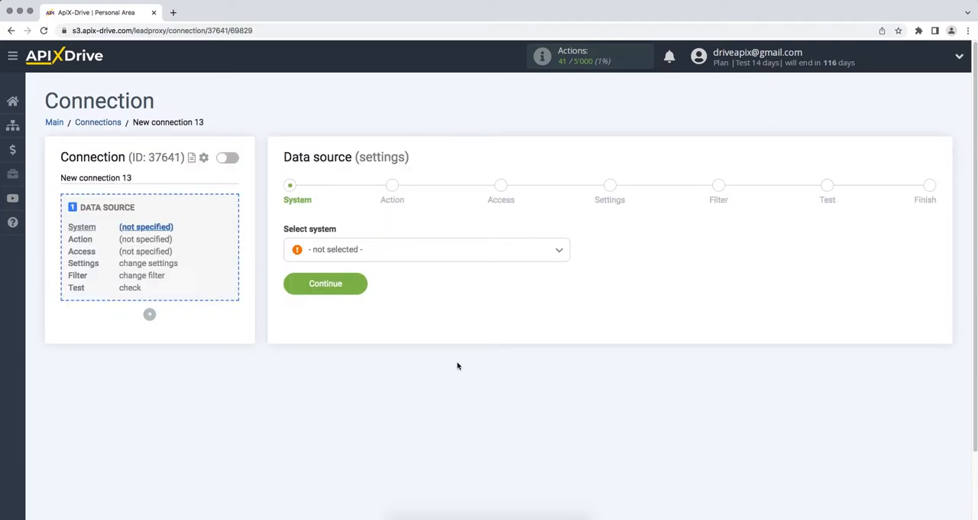
click(537, 253)
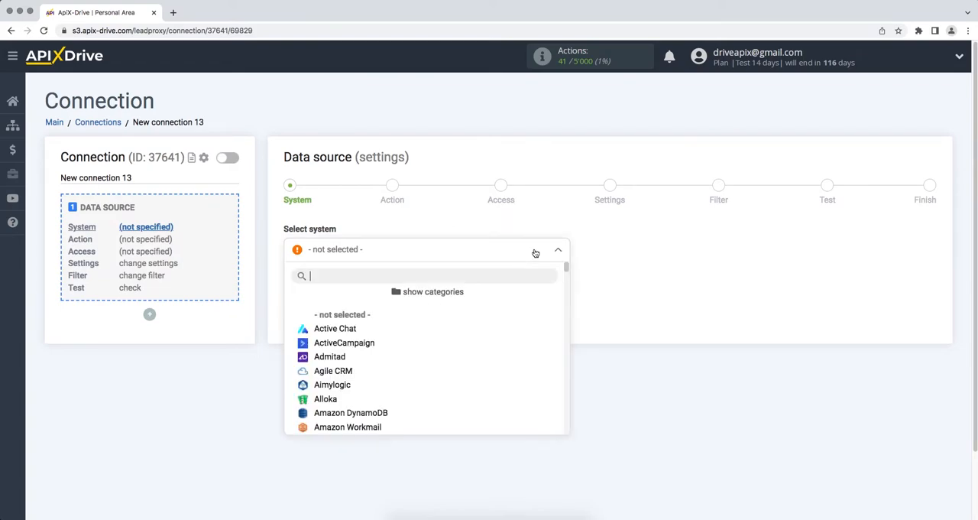
drag(566, 267, 570, 369)
click(404, 355)
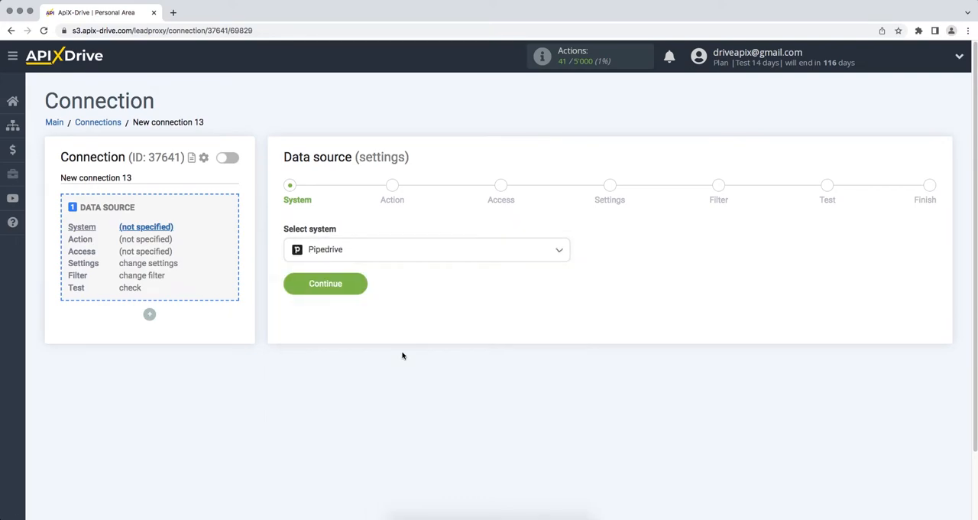
click(301, 288)
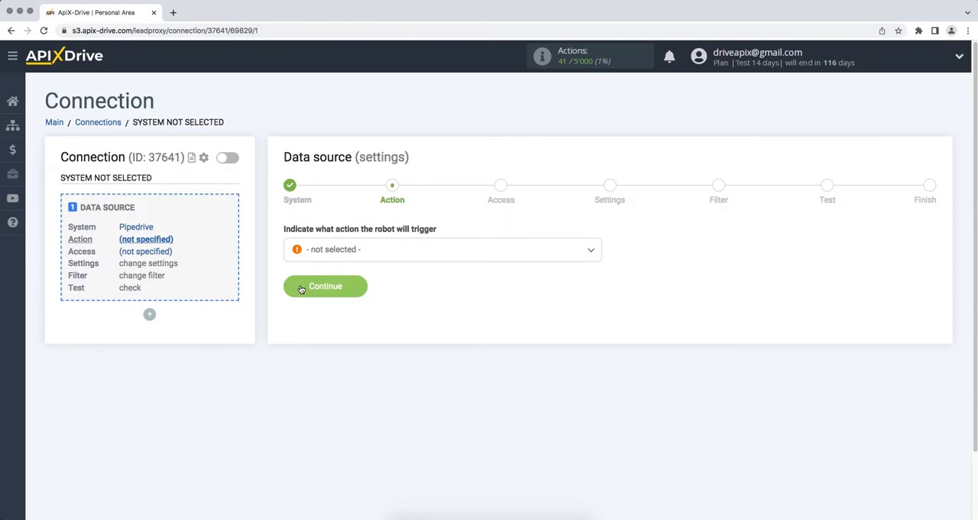
Step: Set the data source action to Get Deals (new) and proceed to the access stage
click(330, 252)
click(335, 344)
click(302, 294)
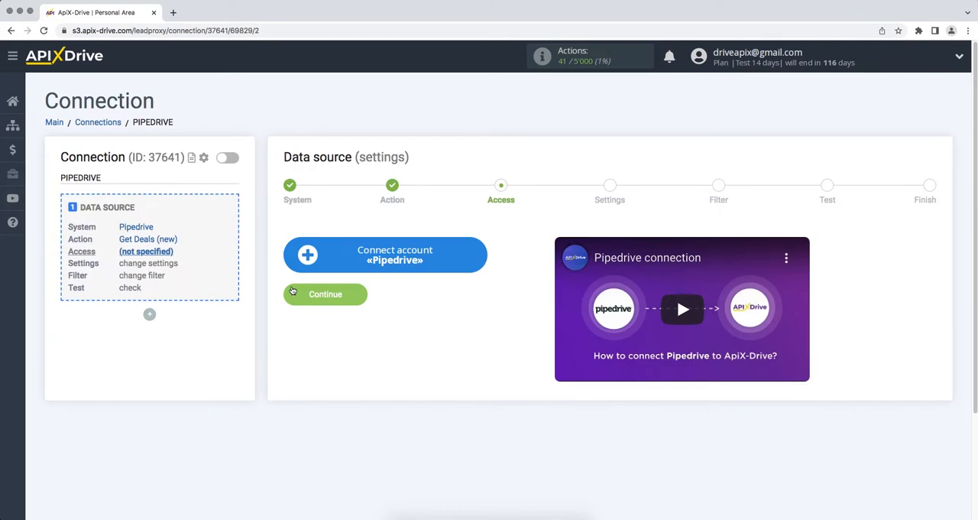
Step: Start connecting a Pipedrive account and fill in its domain with apix-drive5.pipedrive.com, copied from the web address of the open Pipedrive deal
click(305, 260)
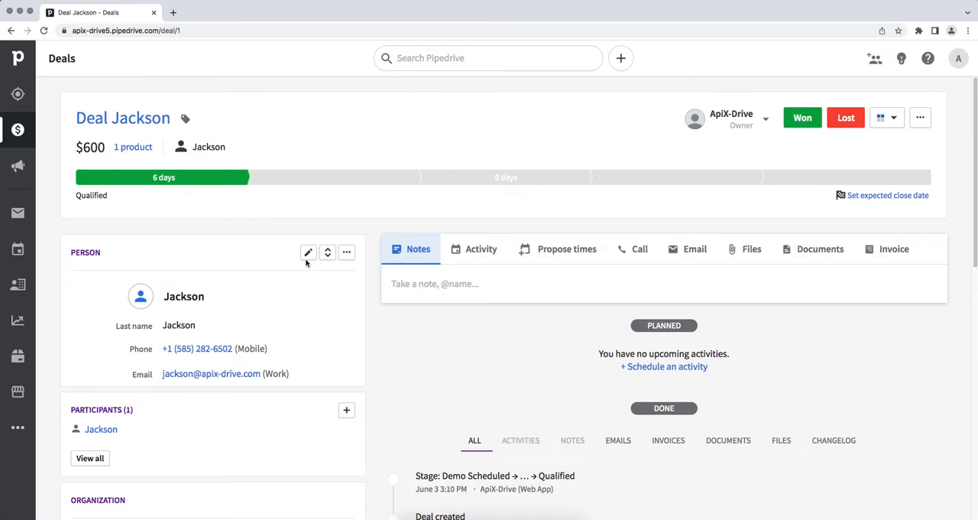
click(321, 31)
drag(183, 30, 97, 31)
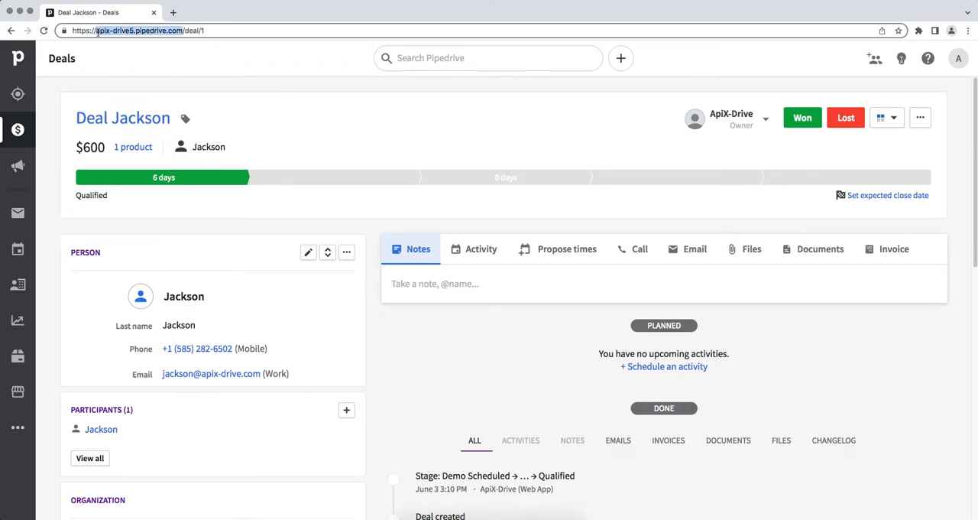
right_click(97, 31)
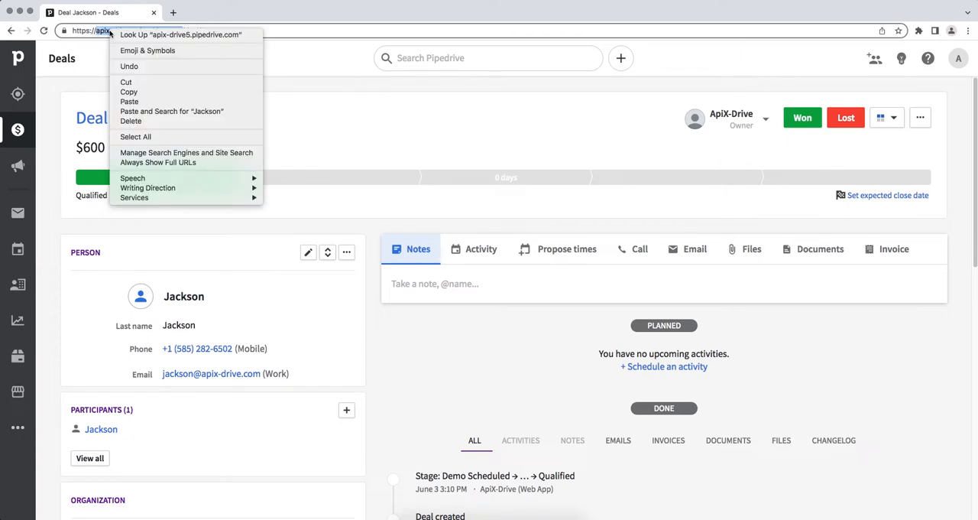
click(135, 95)
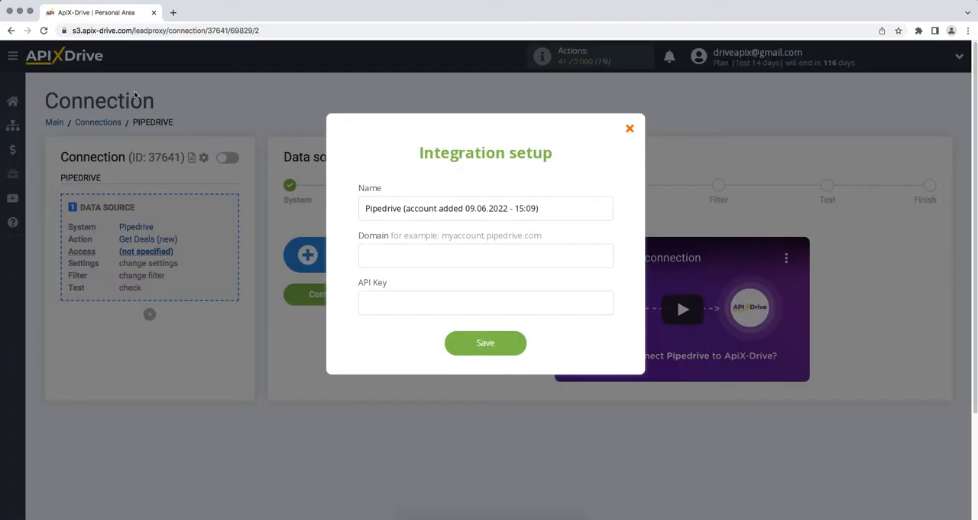
right_click(380, 259)
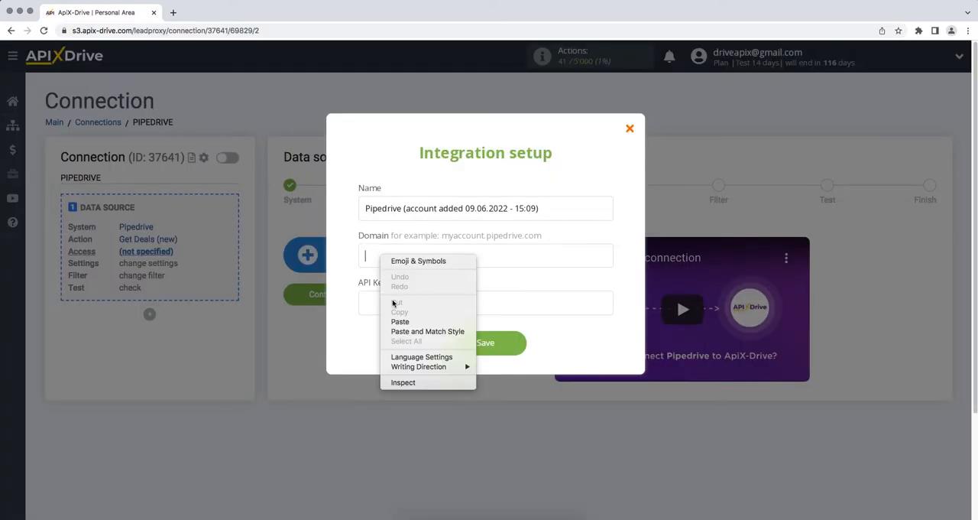
click(398, 322)
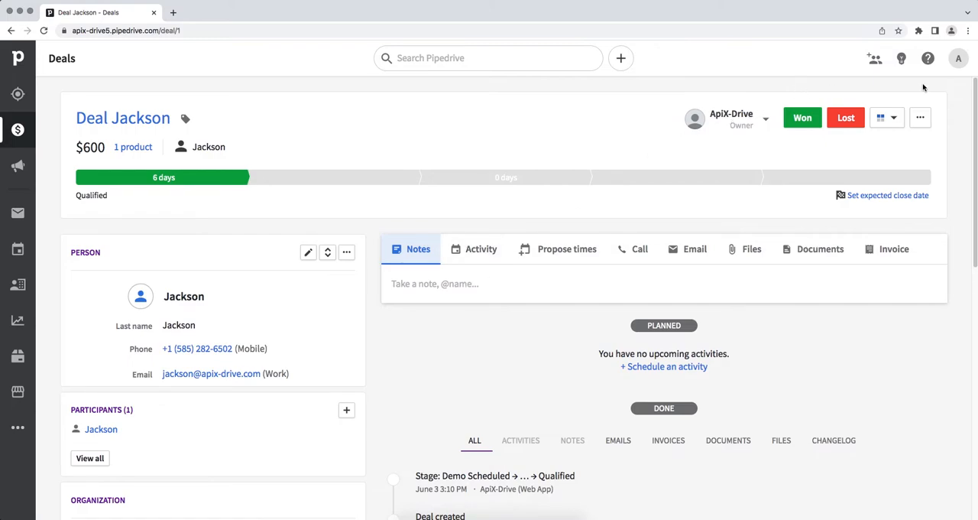
Step: Switch to Pipedrive and copy the personal API token from the account's personal preferences
click(957, 59)
click(940, 117)
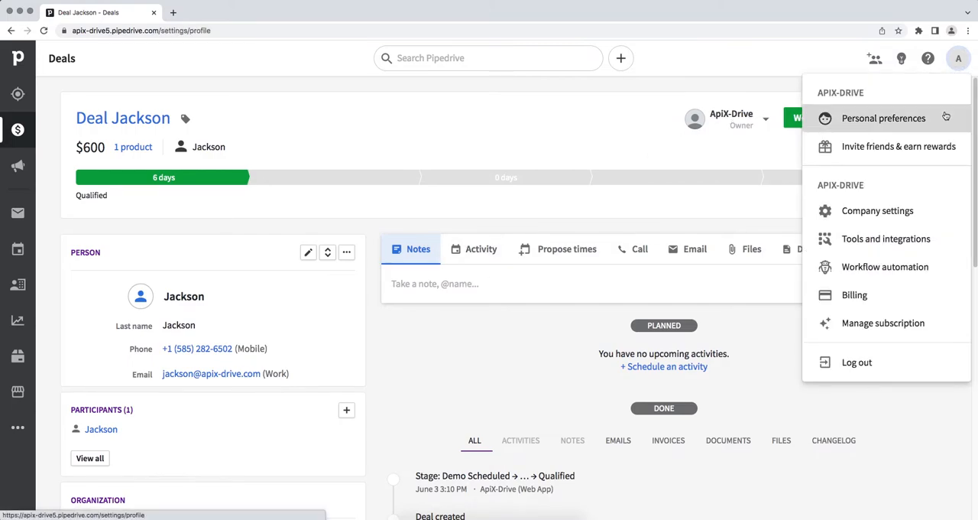
click(527, 148)
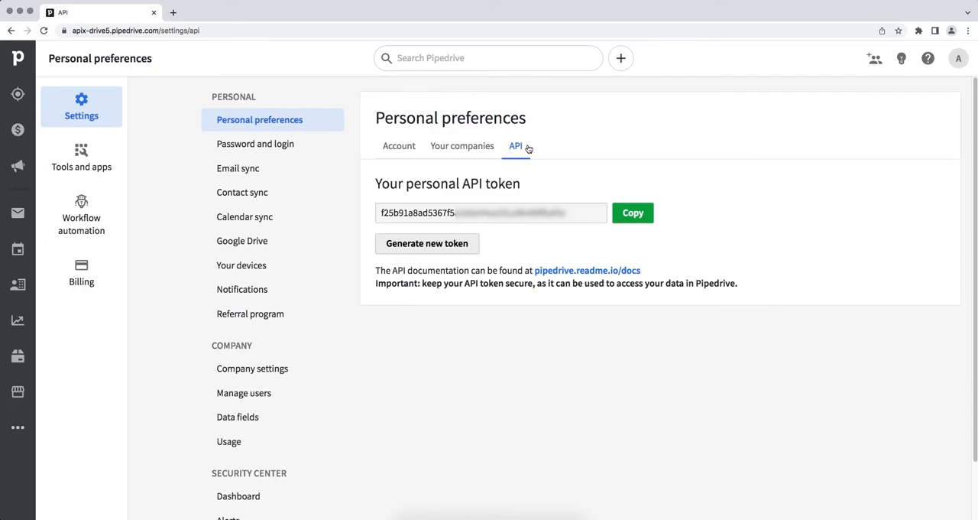
drag(567, 213, 380, 214)
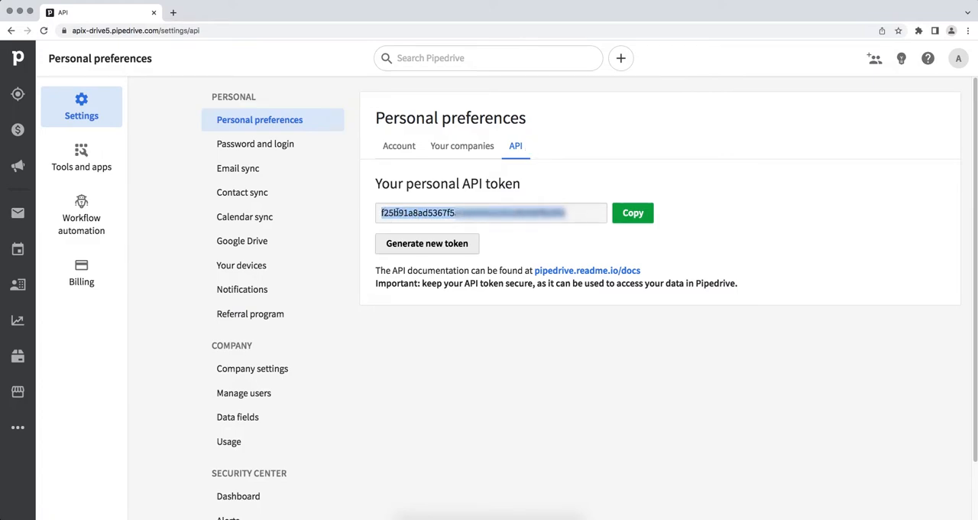
right_click(399, 211)
click(417, 232)
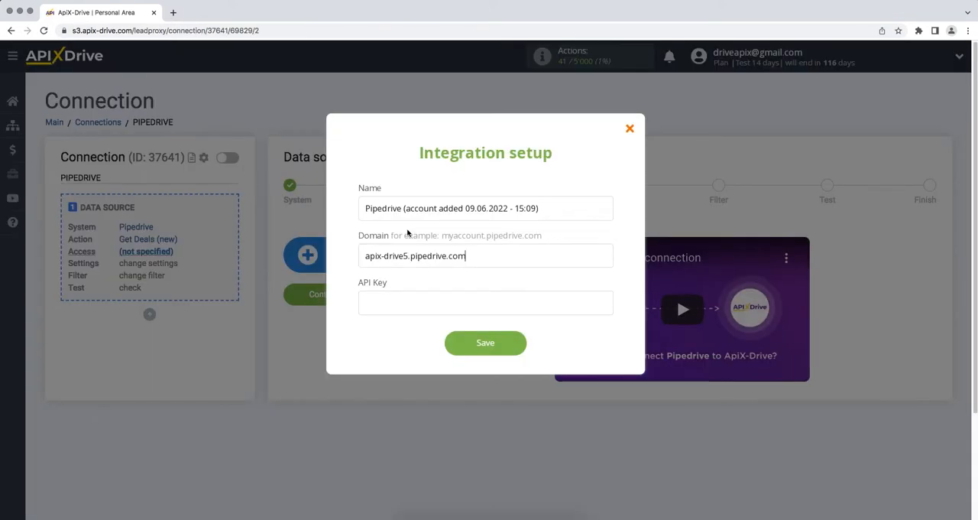
Step: Paste the API key into the Pipedrive integration setup in ApiX-Drive and save the account
right_click(403, 304)
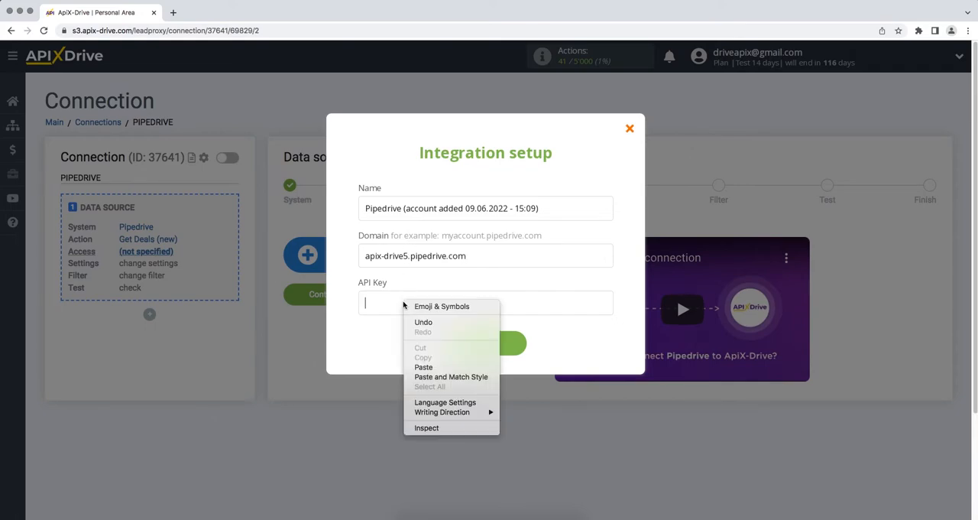
click(420, 368)
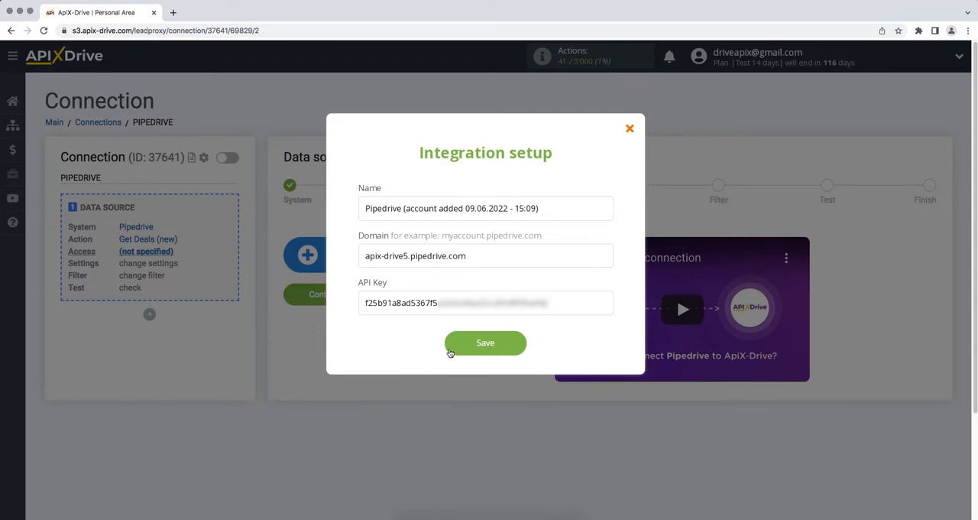
click(449, 353)
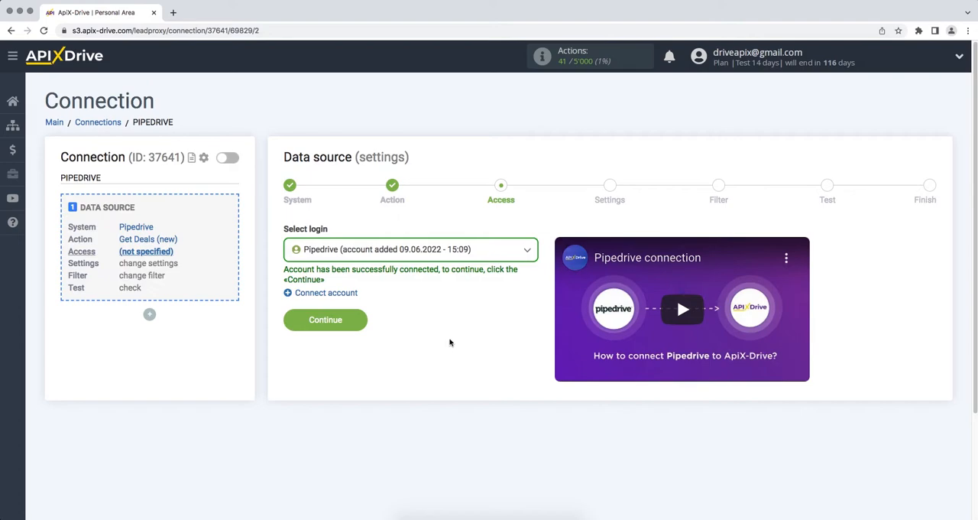
Step: Choose the newly added Pipedrive account as the data source login and proceed to its settings
click(453, 261)
click(447, 328)
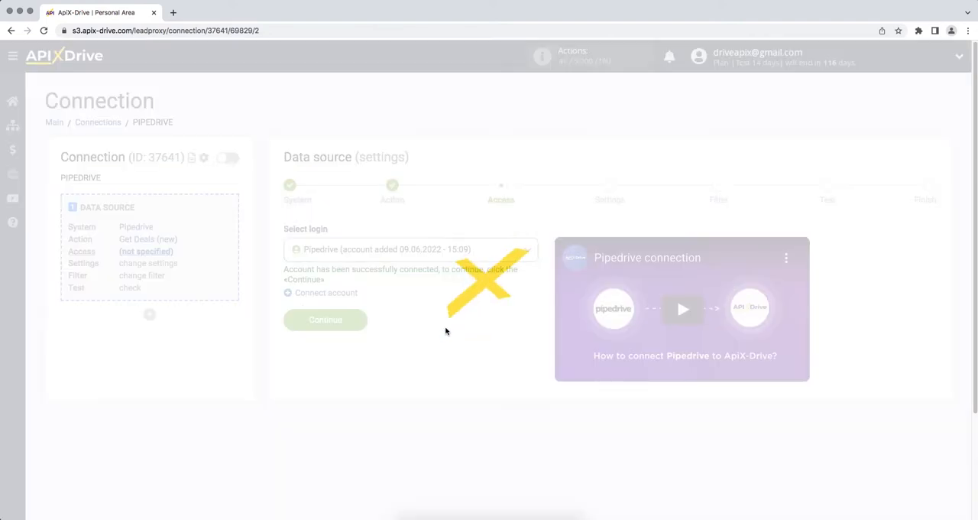
click(294, 324)
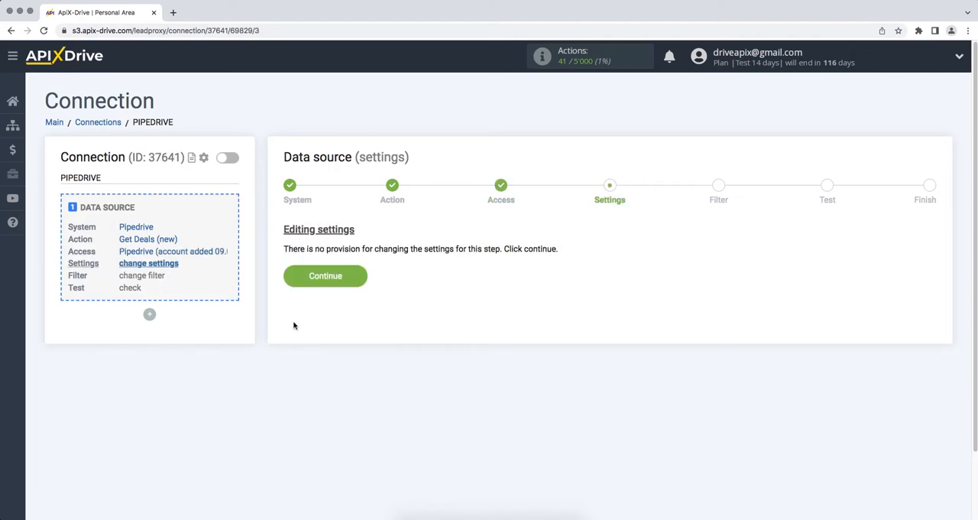
Step: Finish the data source with unchanged settings and no filter, accepting the Pipedrive test data
click(294, 281)
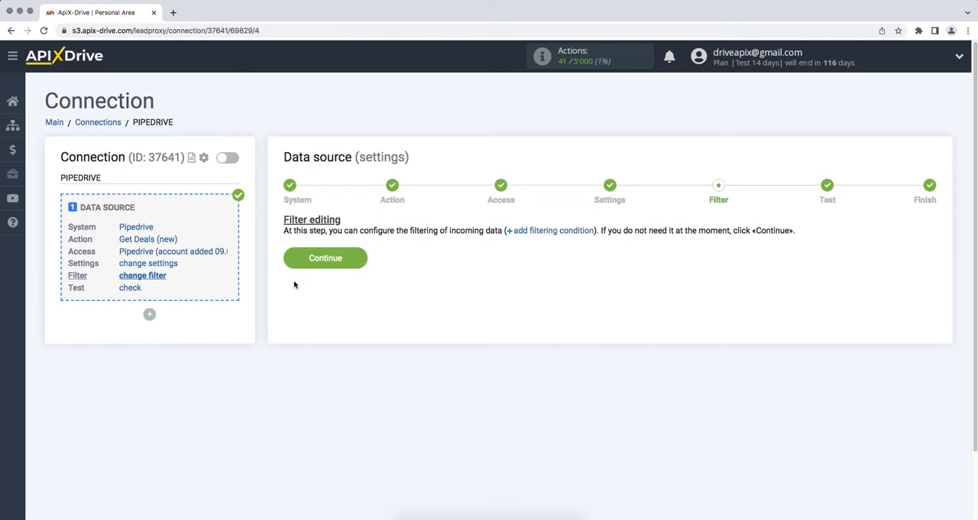
click(292, 263)
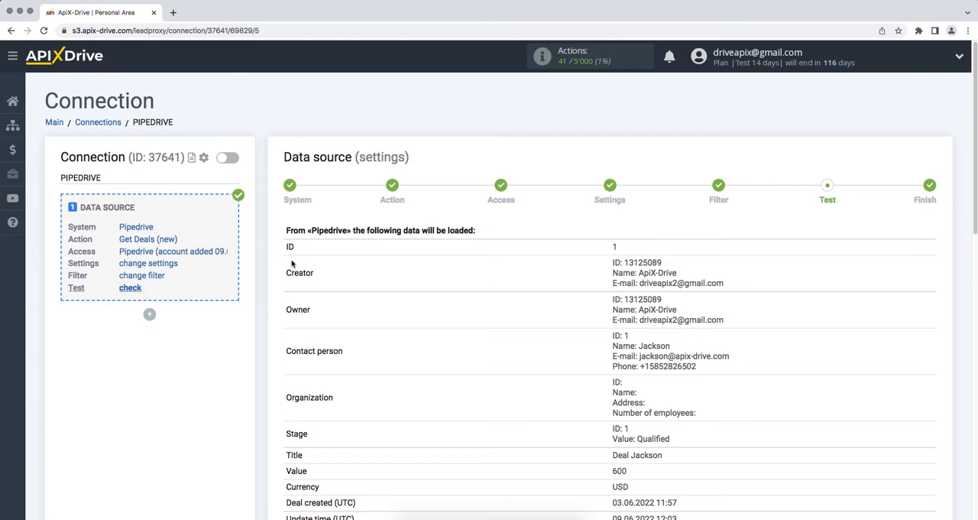
scroll(292, 263, down, 10)
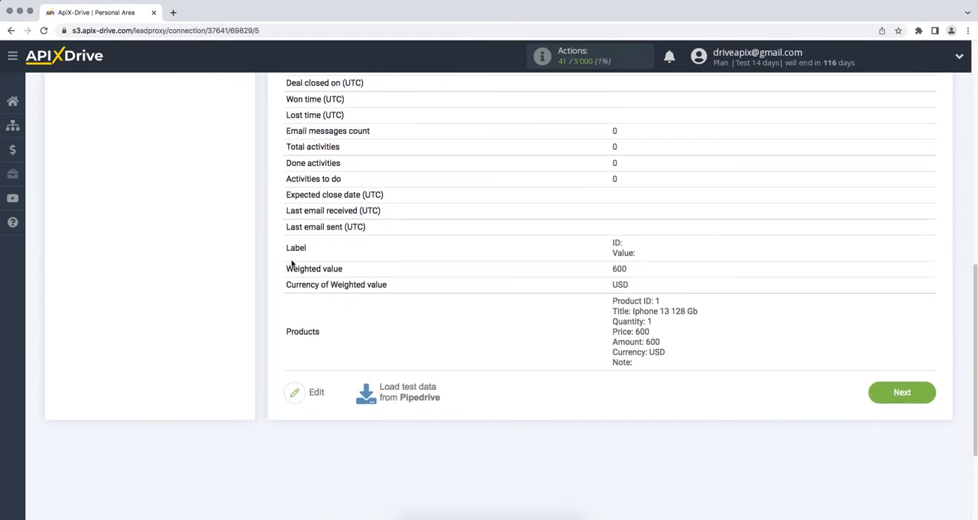
click(873, 399)
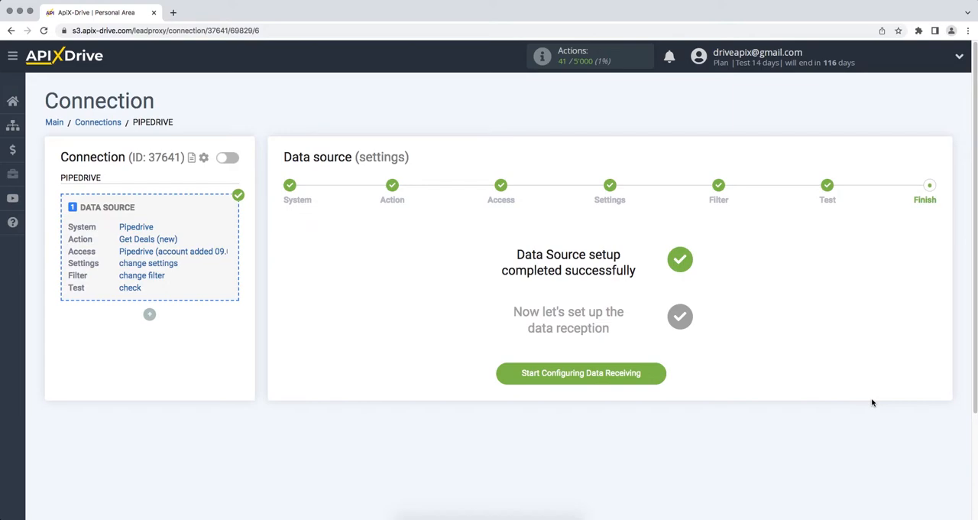
Step: Start configuring data receiving and set Salesforce CRM as the data destination system
click(499, 376)
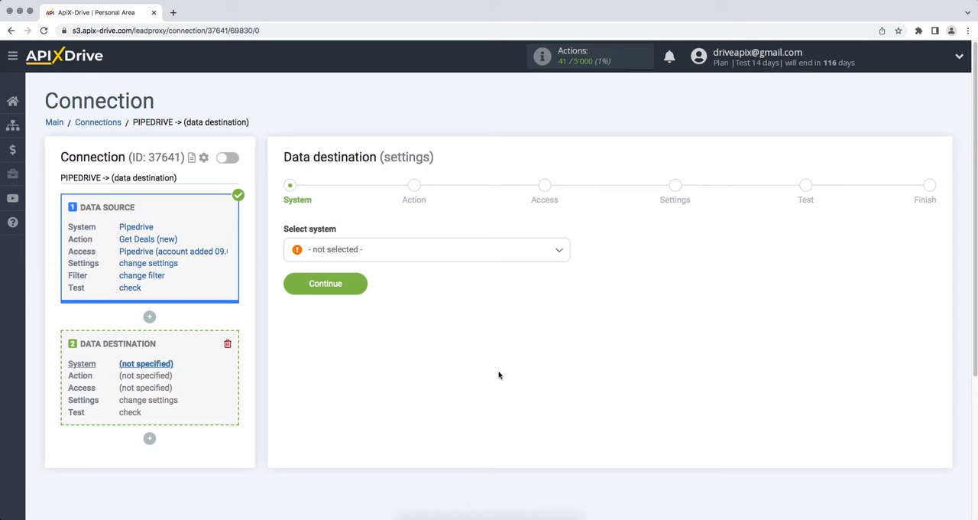
click(495, 249)
drag(568, 268, 561, 373)
click(380, 422)
click(295, 291)
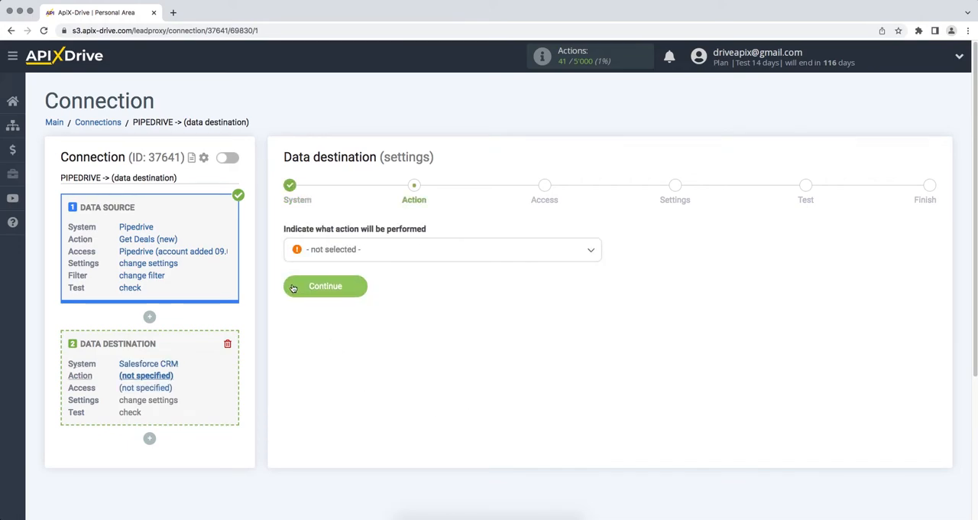
Step: Set the data destination action to Create Contacts and proceed to the access stage
click(321, 258)
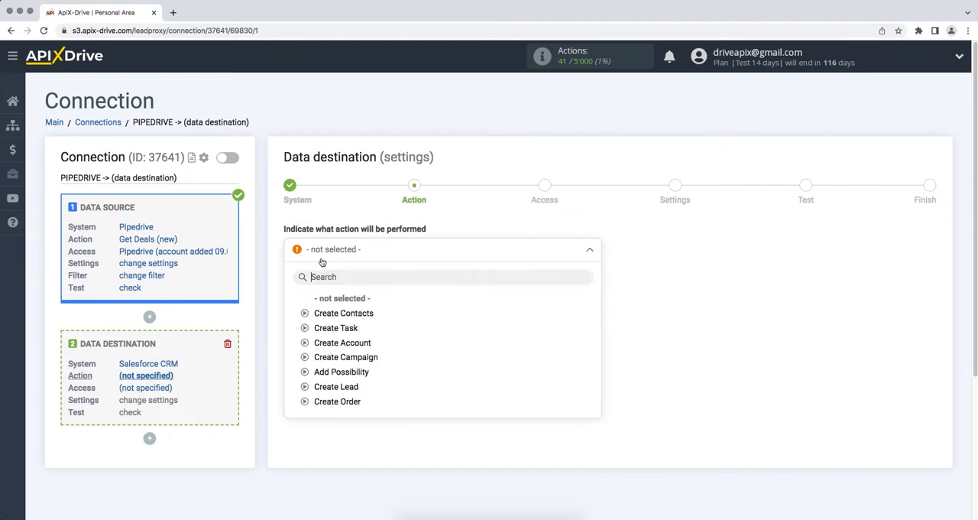
click(327, 312)
click(304, 297)
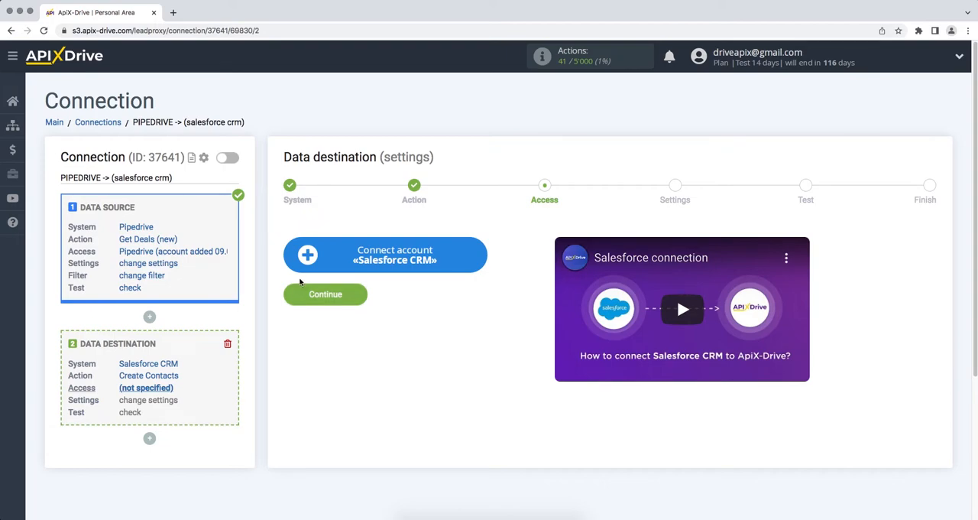
Step: Start connecting a Salesforce CRM account and enter the account's username in the login form
click(304, 260)
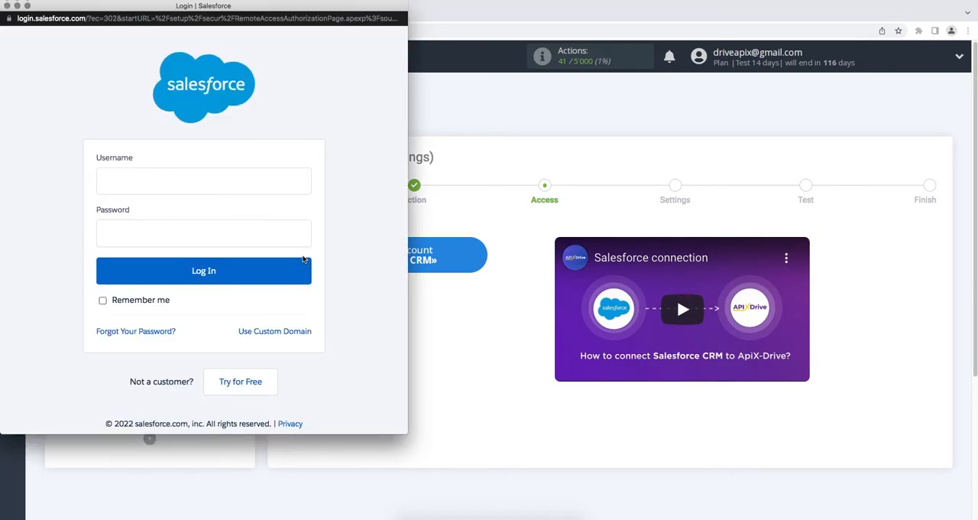
click(266, 190)
text(?????)
text(******)
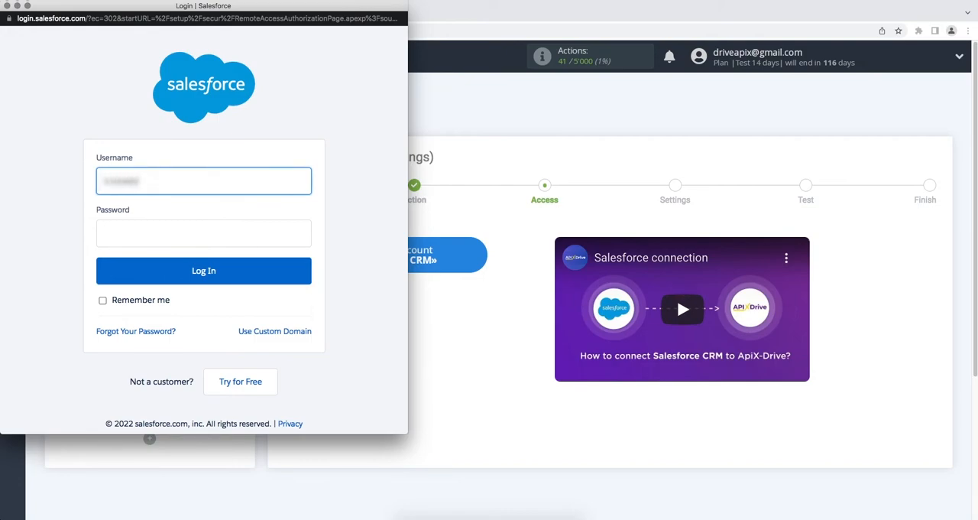
text(**@apix)
text(-driv)
text(e.com)
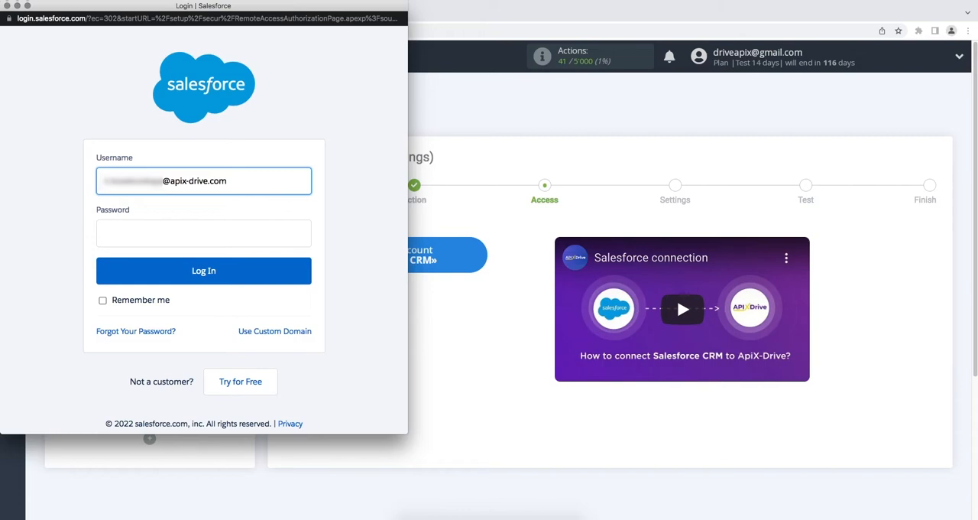
Step: Enter the Salesforce account password and log in
click(265, 235)
text(*****)
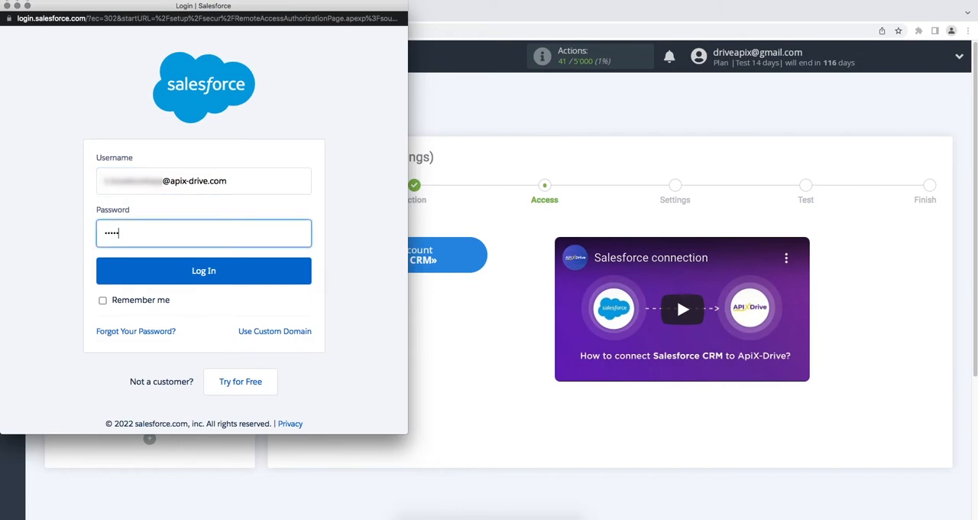
text(******)
click(267, 275)
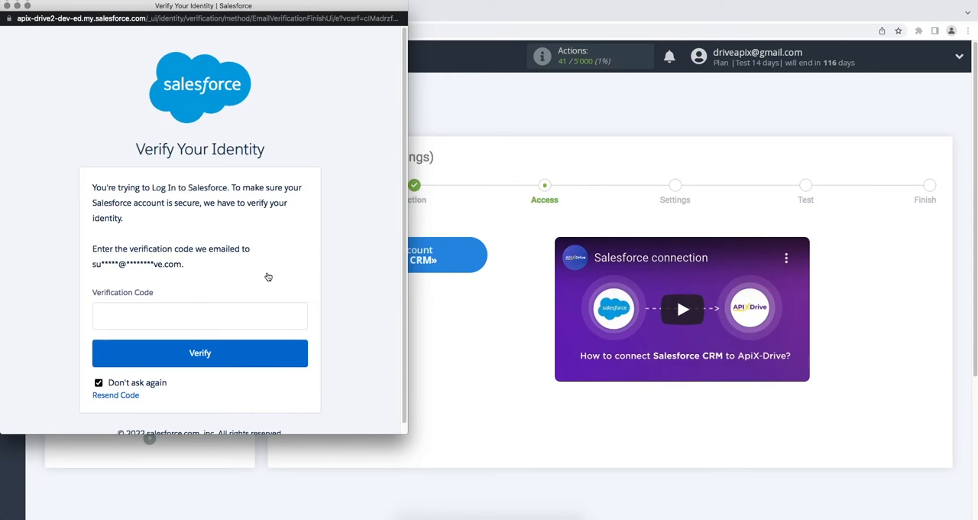
Step: Enter the emailed verification code and verify the identity to finish connecting the Salesforce account
click(261, 311)
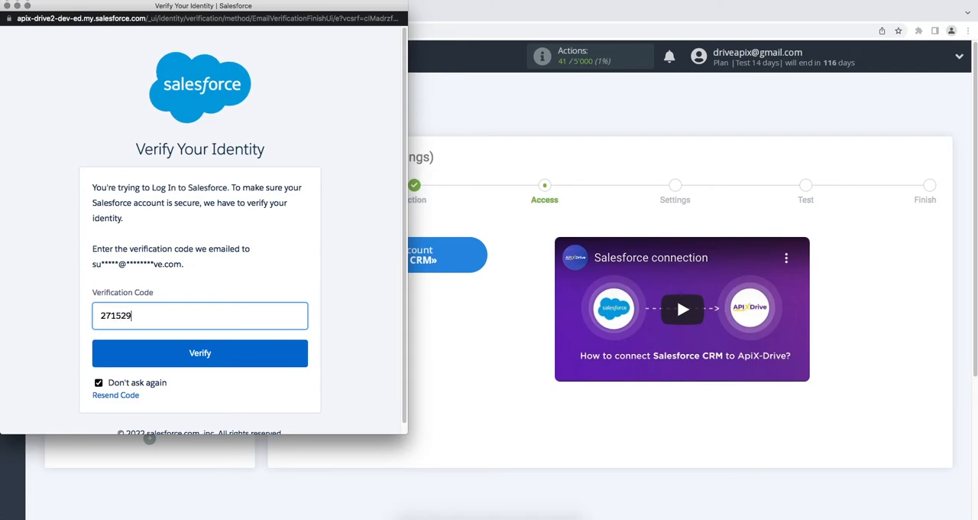
click(262, 353)
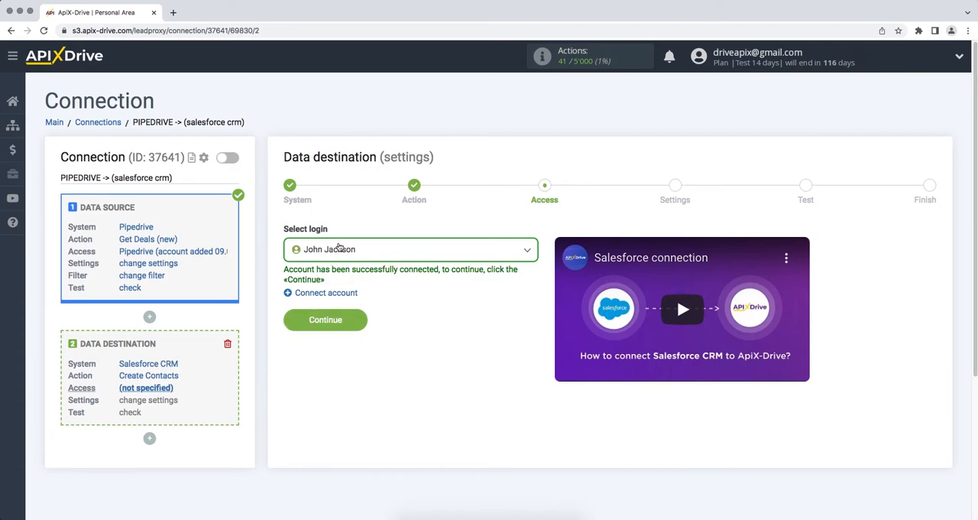
Step: Use the newly connected Salesforce account for access and continue to the data destination settings
click(339, 249)
click(333, 327)
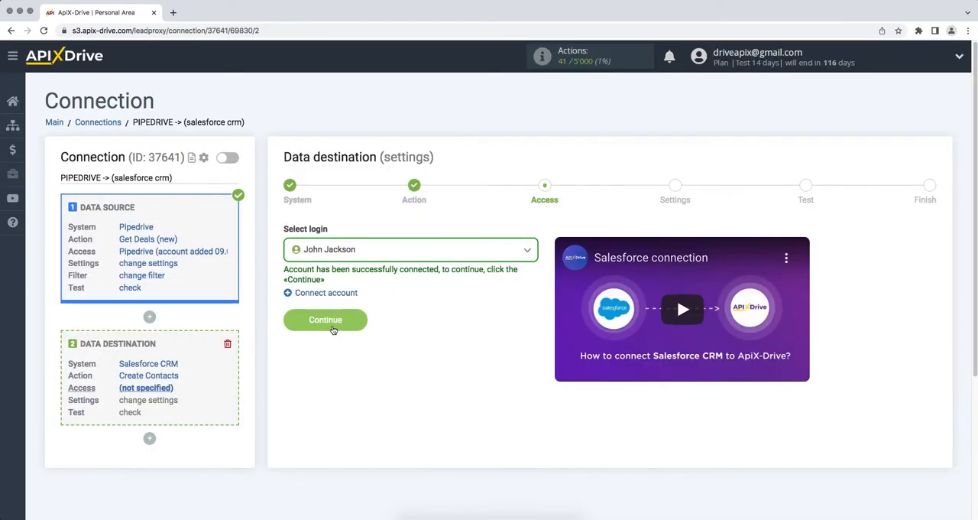
click(289, 325)
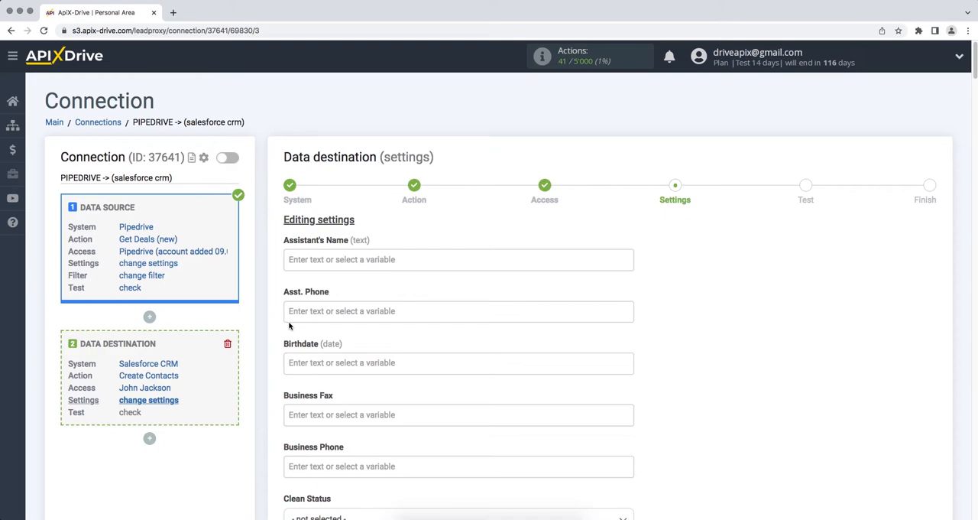
Step: Map the Email and Last Name fields to the E-mail and Name variables of the Pipedrive contact person
scroll(289, 326, down, 7)
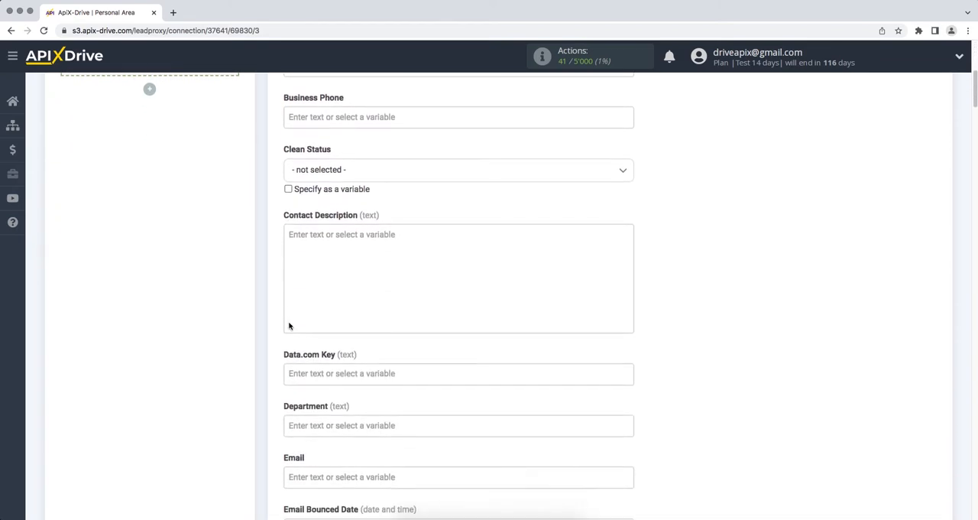
click(291, 324)
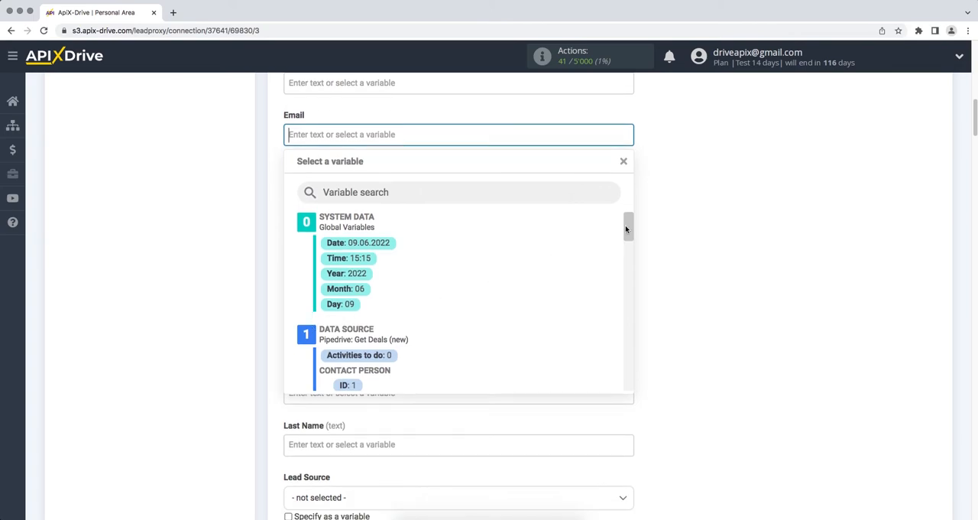
scroll(415, 302, down, 2)
click(451, 347)
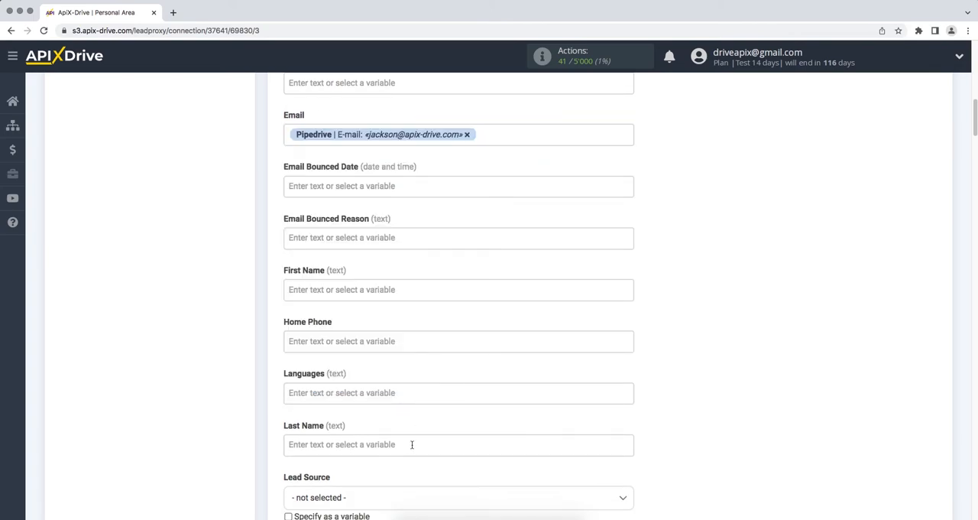
click(412, 444)
scroll(631, 252, down, 2)
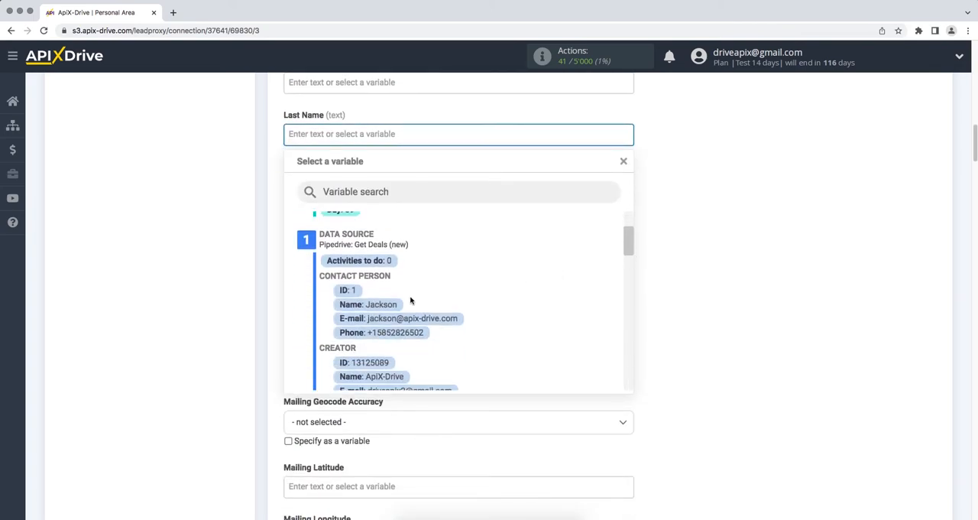
click(386, 305)
Step: Map the Mobile Phone field to the Phone variable of the Pipedrive contact person
scroll(391, 308, down, 3)
scroll(391, 308, down, 4)
click(451, 349)
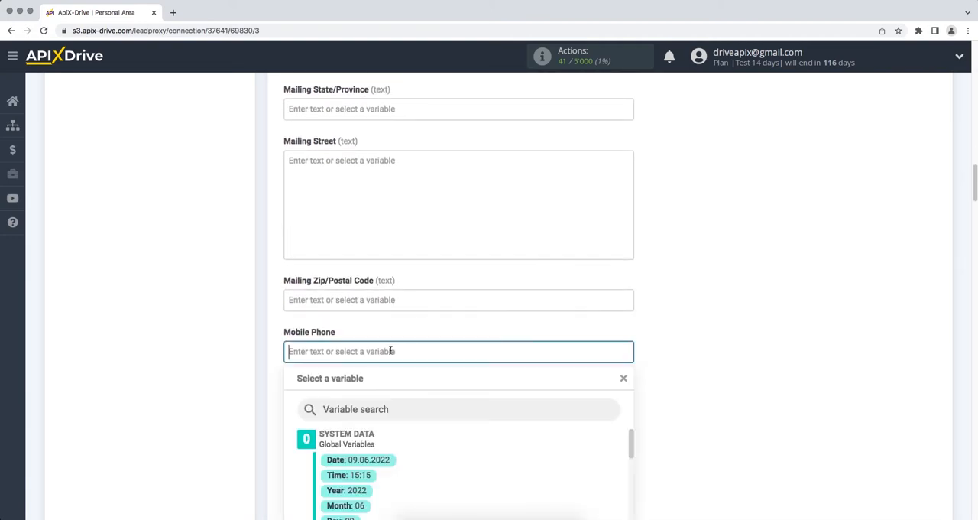
drag(628, 229, 626, 251)
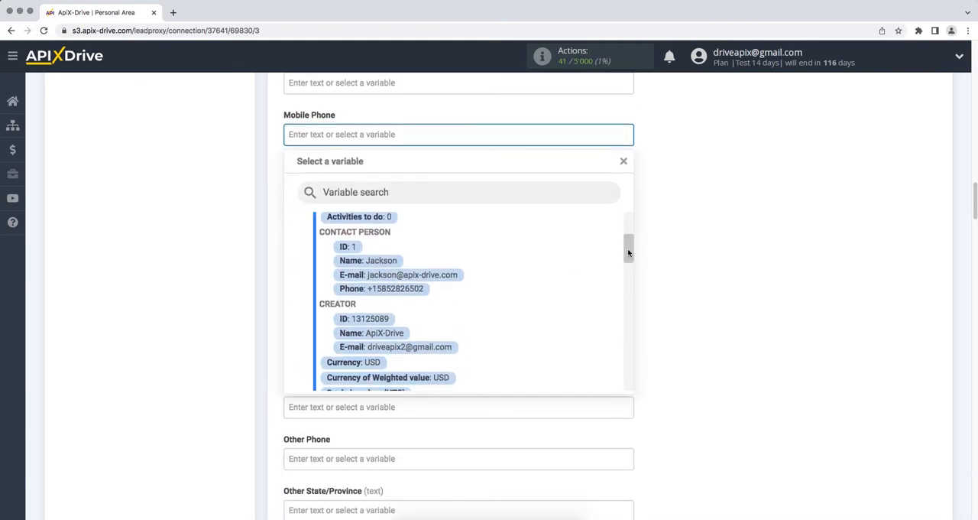
click(406, 286)
Step: Enter "New deal from Pipedrive" as fixed text in the contact's Title field
scroll(406, 290, down, 5)
scroll(407, 292, down, 3)
click(407, 302)
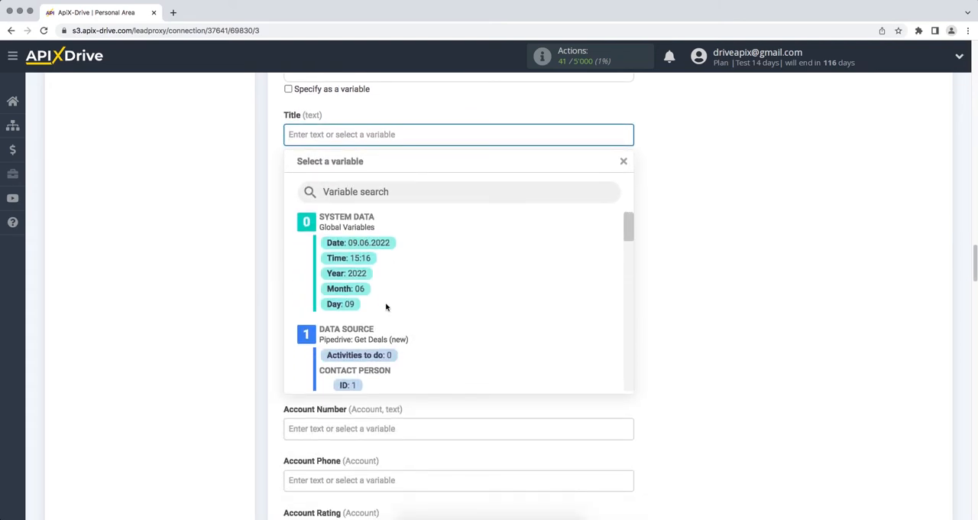
text(New )
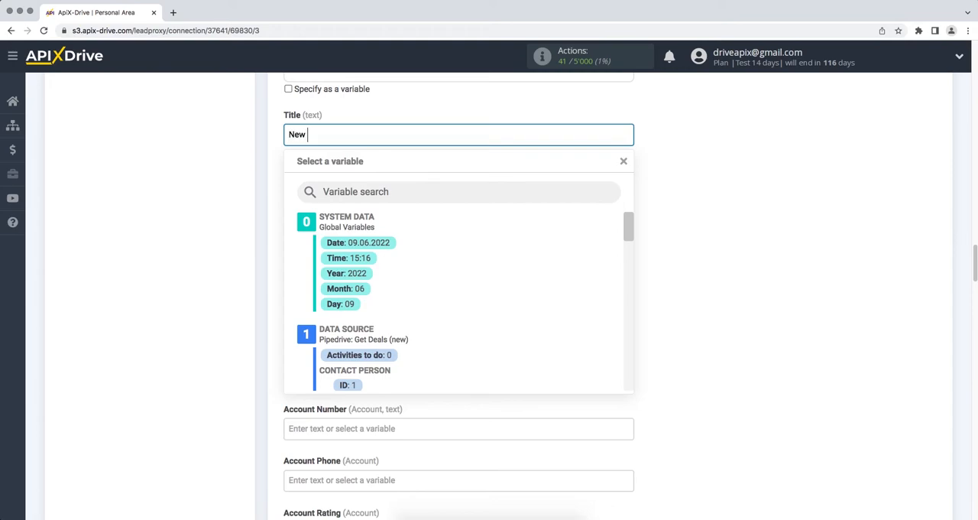
text(deal from Pipe)
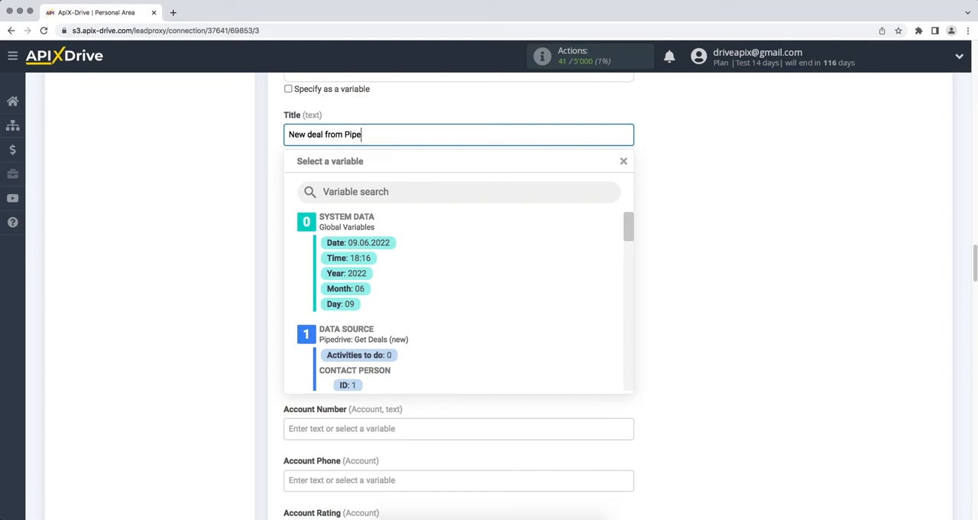
text(drive)
click(668, 276)
Step: Leave the remaining account fields empty and continue to the test stage of the data destination
scroll(668, 276, down, 6)
scroll(668, 276, down, 15)
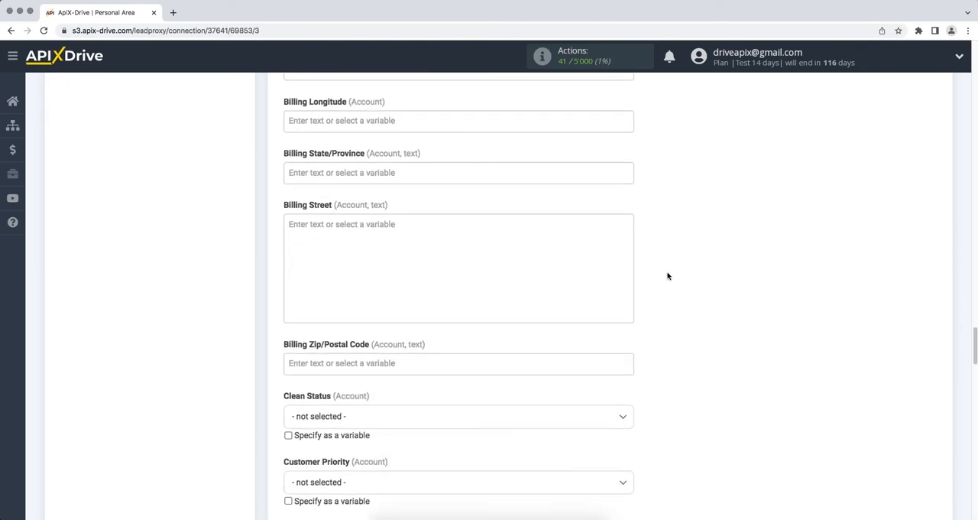
scroll(668, 276, down, 15)
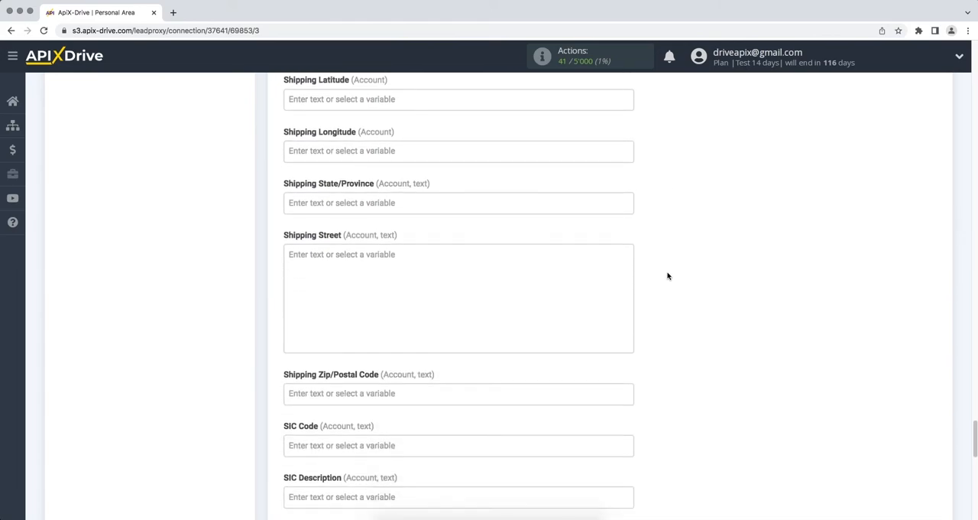
scroll(668, 276, down, 2)
click(290, 277)
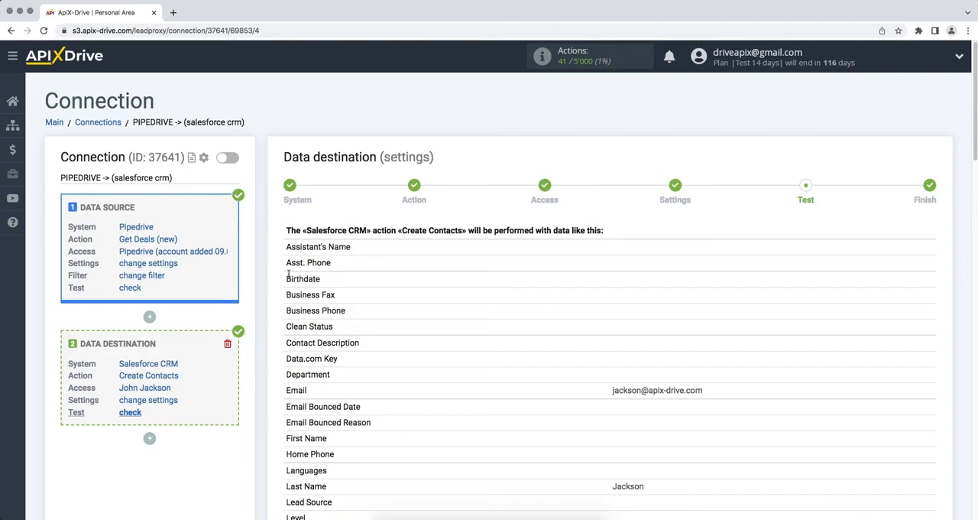
Step: Send the test data to Salesforce CRM and check the created contact's details in Salesforce
scroll(288, 274, down, 7)
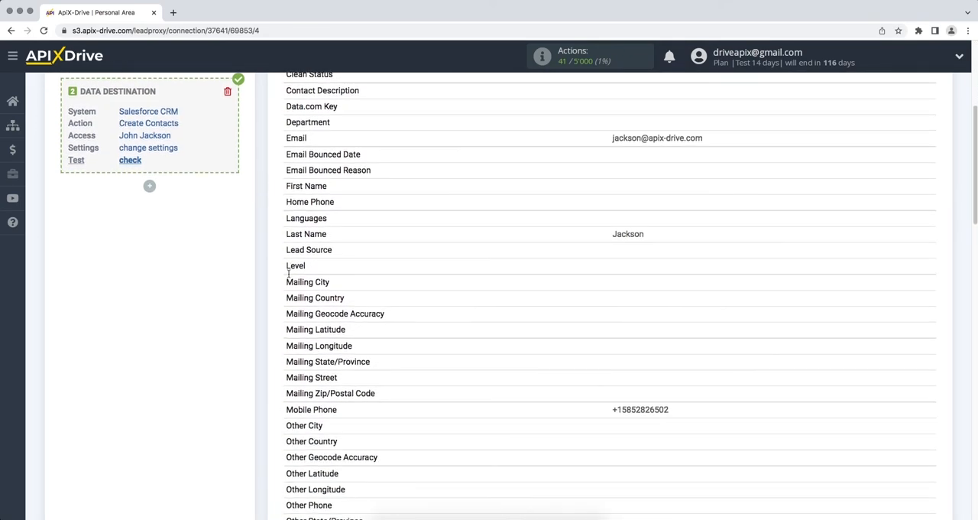
scroll(288, 273, down, 8)
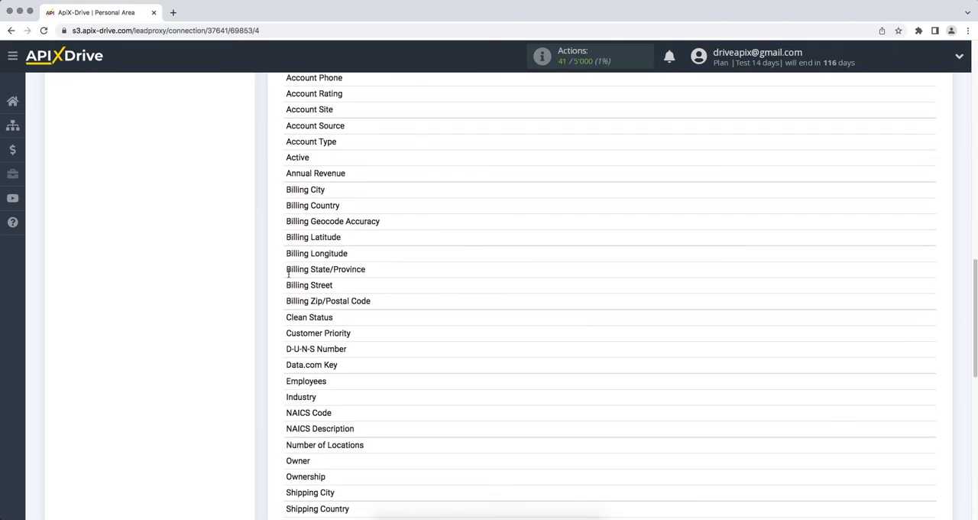
scroll(288, 277, down, 2)
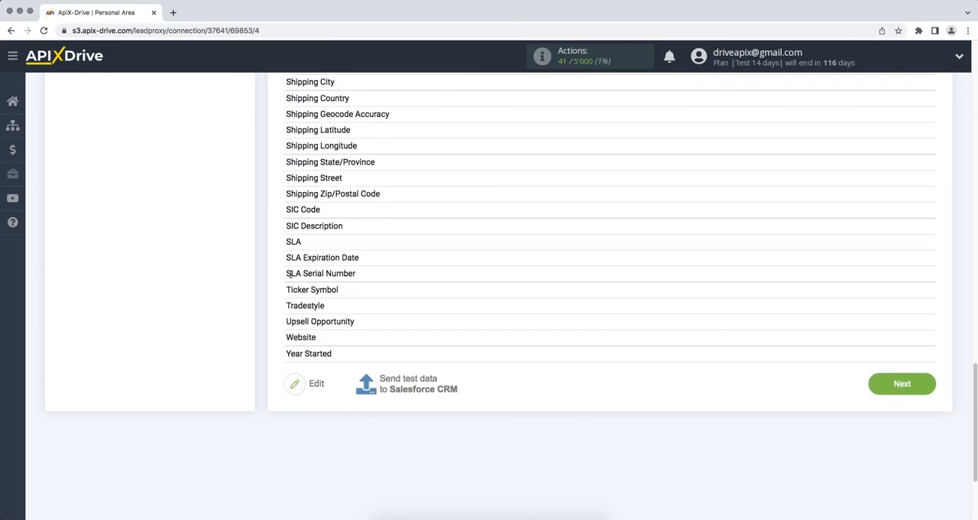
click(396, 378)
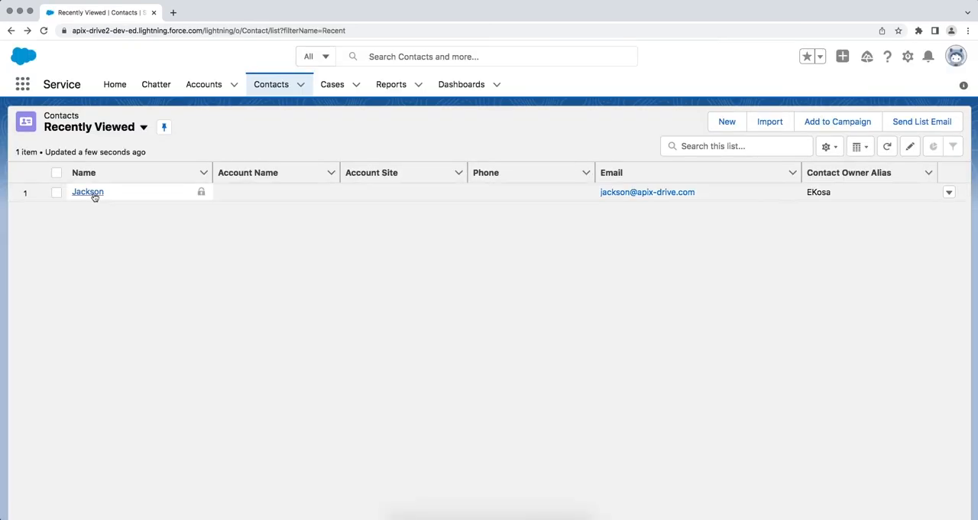
click(92, 197)
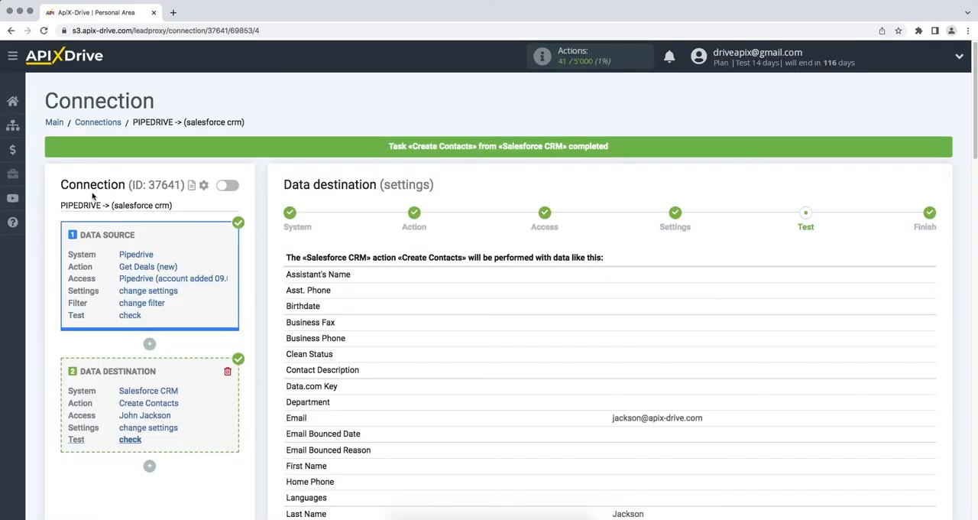
Step: Return to ApiX-Drive, complete the data destination setup and enable auto-update for the connection
scroll(91, 196, down, 10)
scroll(92, 195, down, 10)
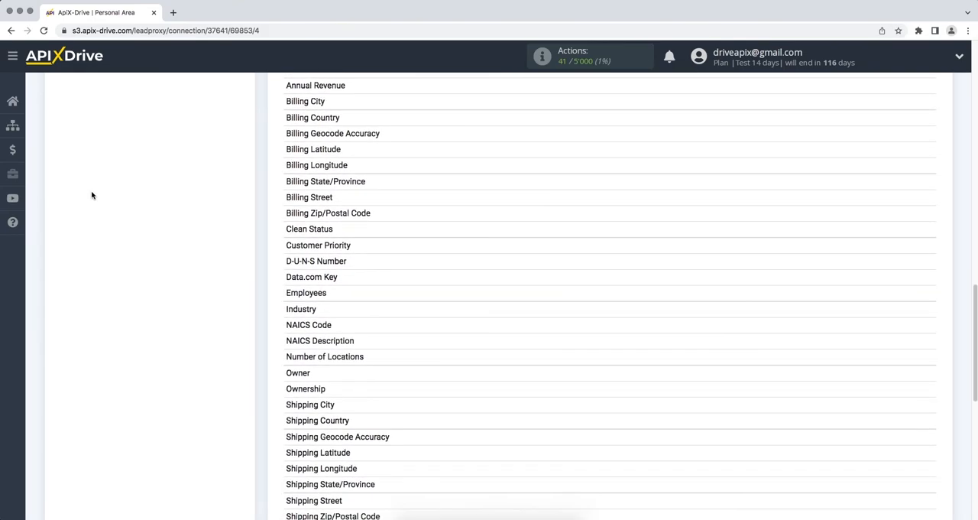
scroll(92, 195, down, 7)
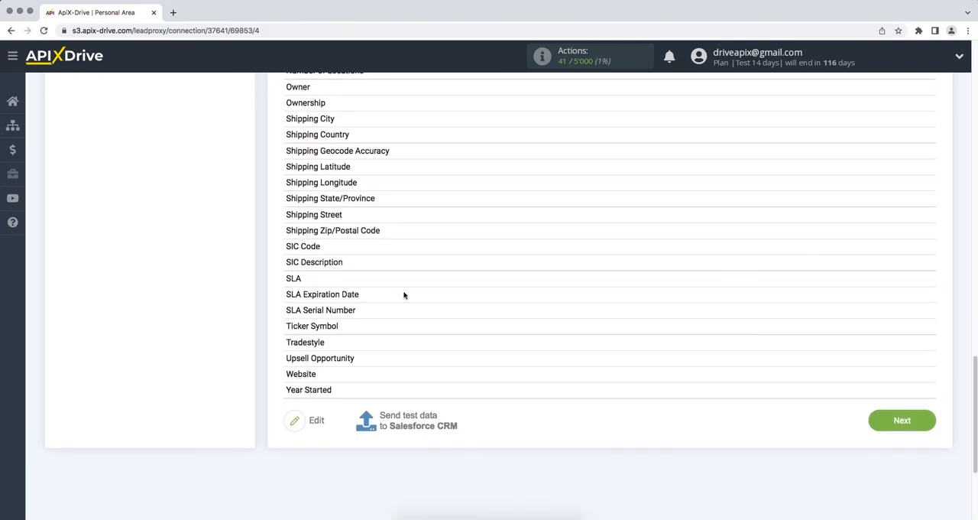
click(870, 424)
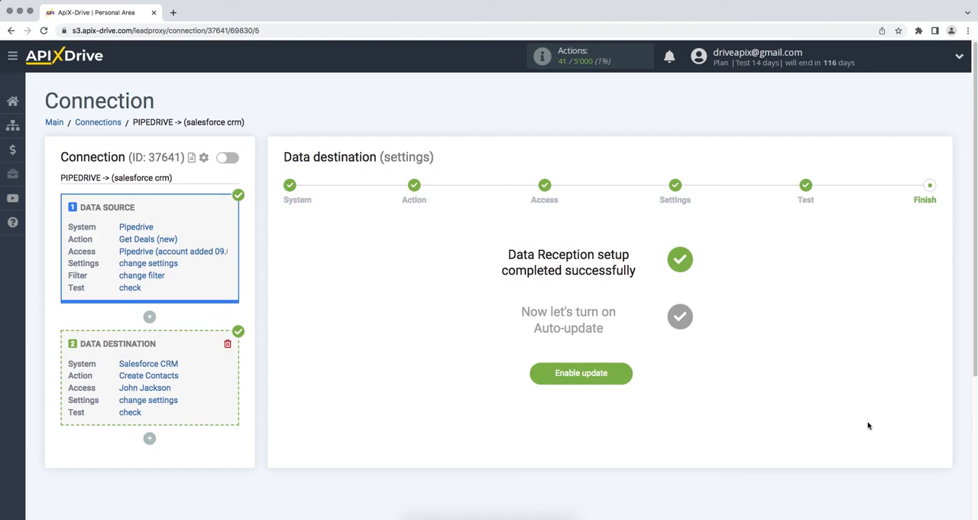
click(535, 377)
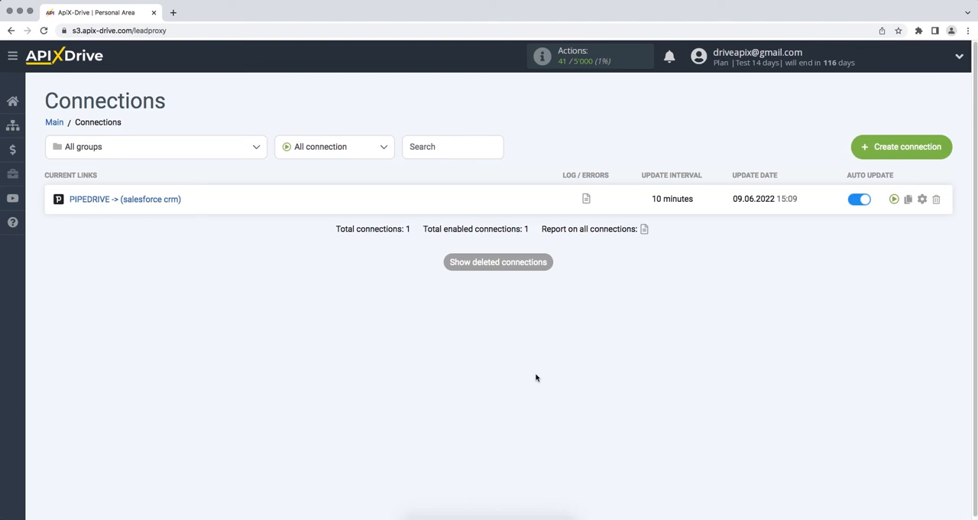
Step: Set the update interval of the Pipedrive to Salesforce CRM connection to 5 minutes and save it
click(921, 200)
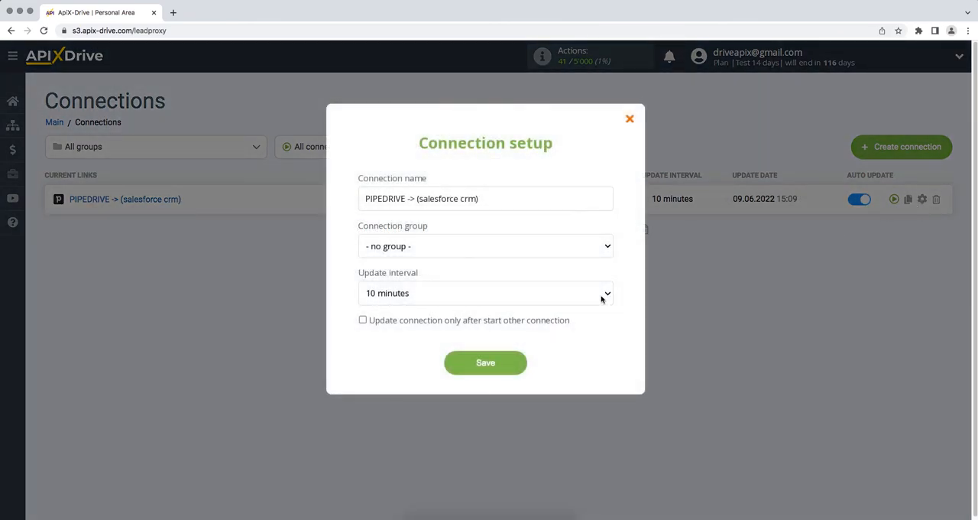
click(601, 296)
click(600, 283)
click(454, 359)
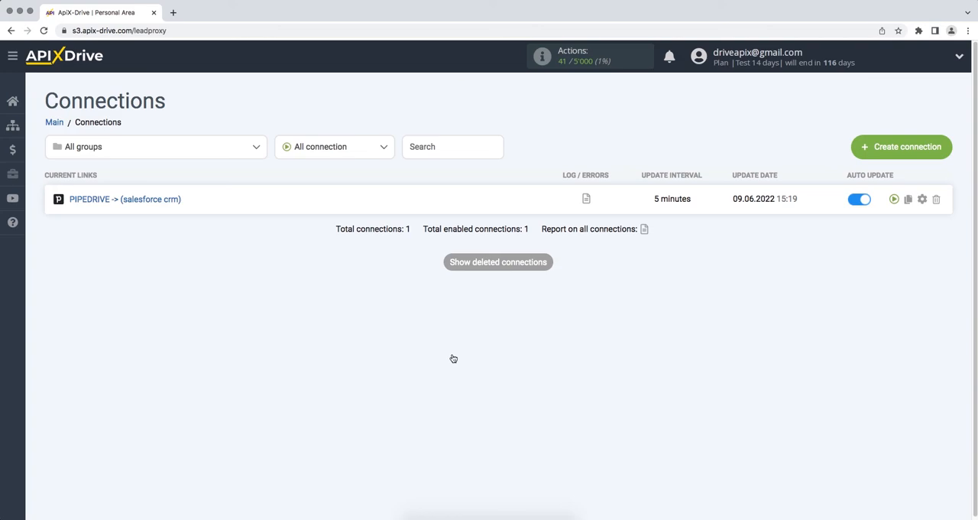